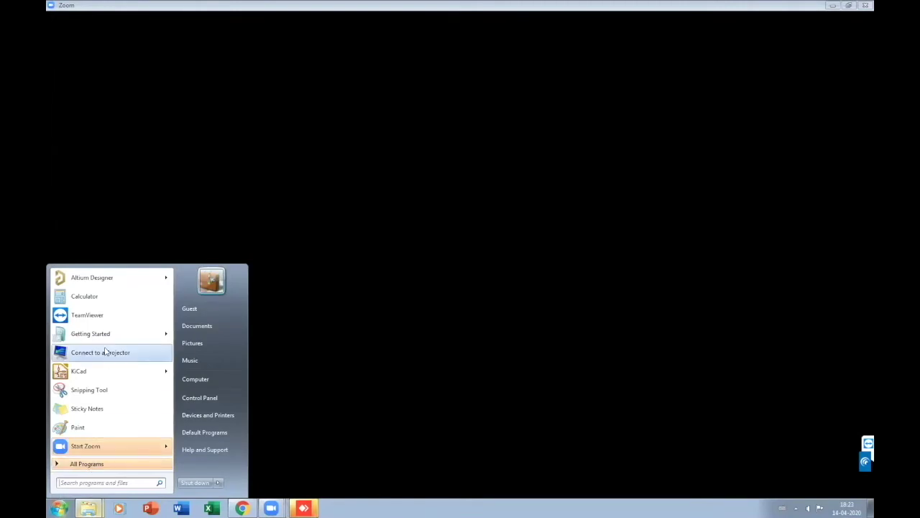
- Launch KiCad from the Start menu so the project manager shows test.pro
{"action": "mouse_move", "coordinate": [95, 377]}
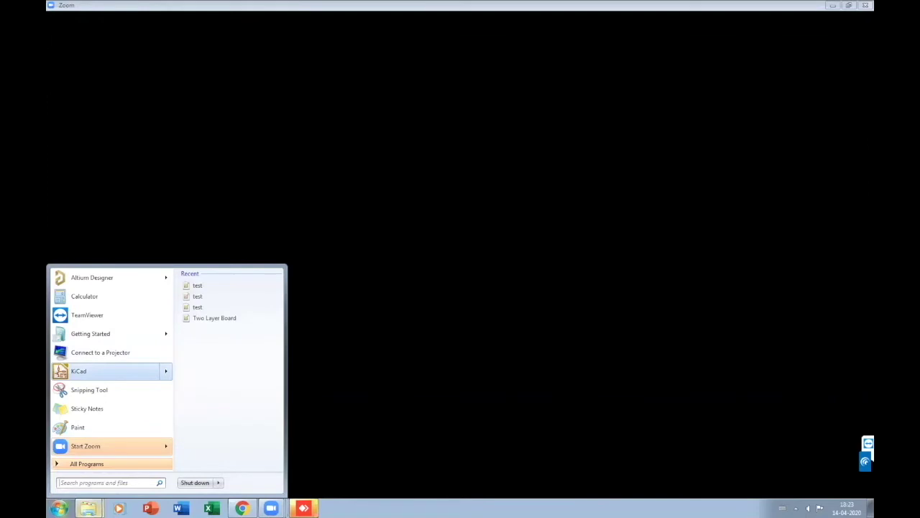
{"action": "left_click", "coordinate": [98, 376]}
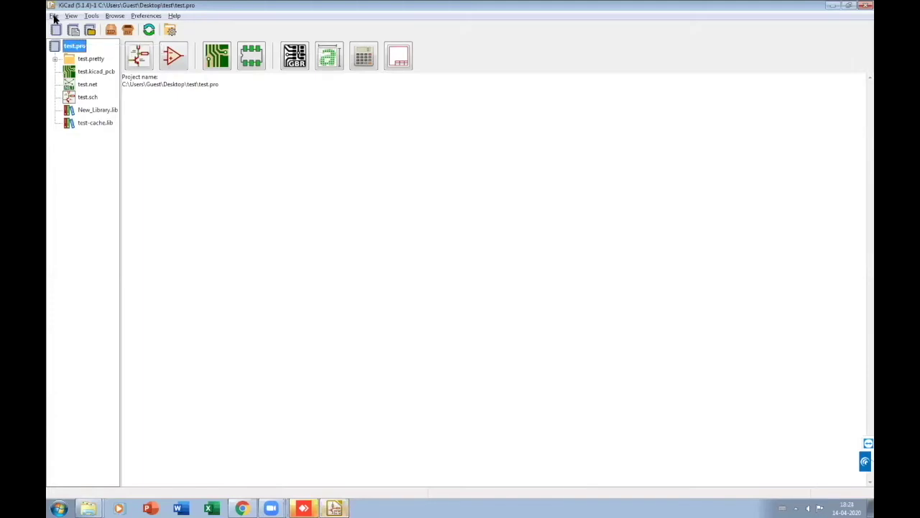
- Create a new project named 'new design' in its own Desktop folder
{"action": "left_click", "coordinate": [54, 16]}
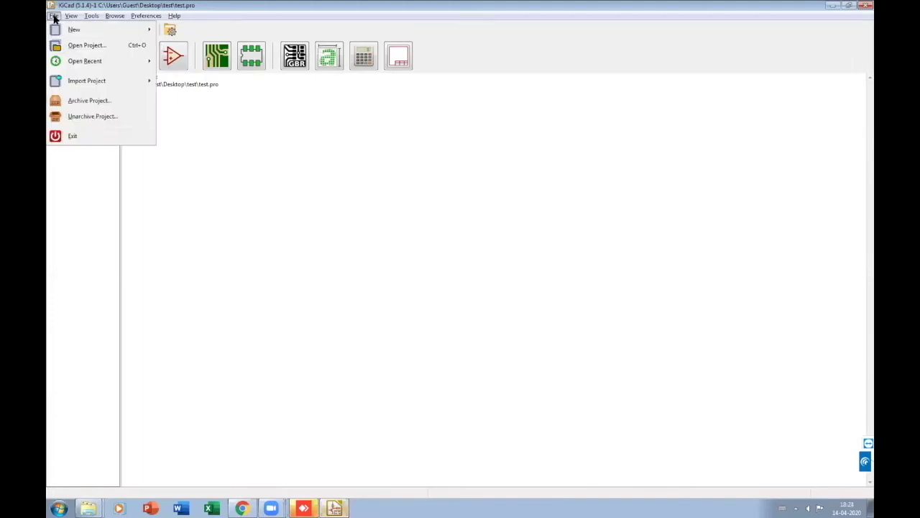
{"action": "key", "text": "ctrl+n"}
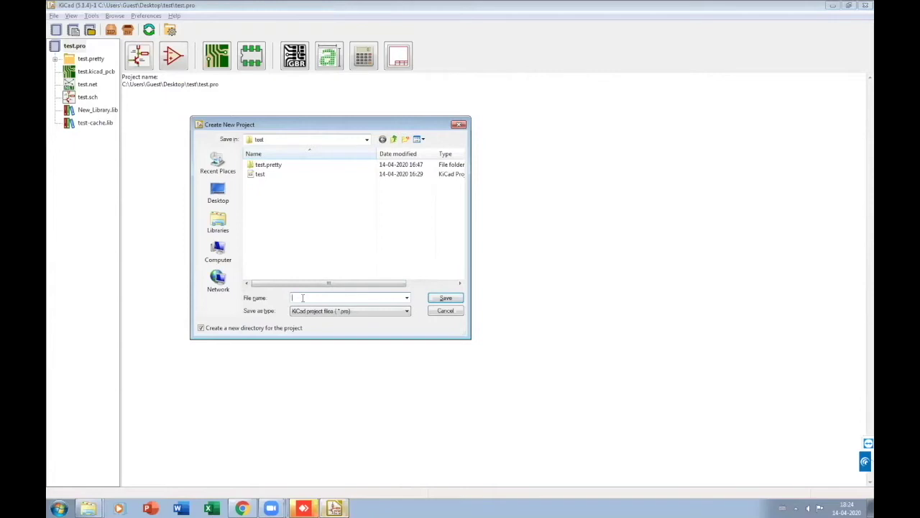
{"action": "type", "text": "new design"}
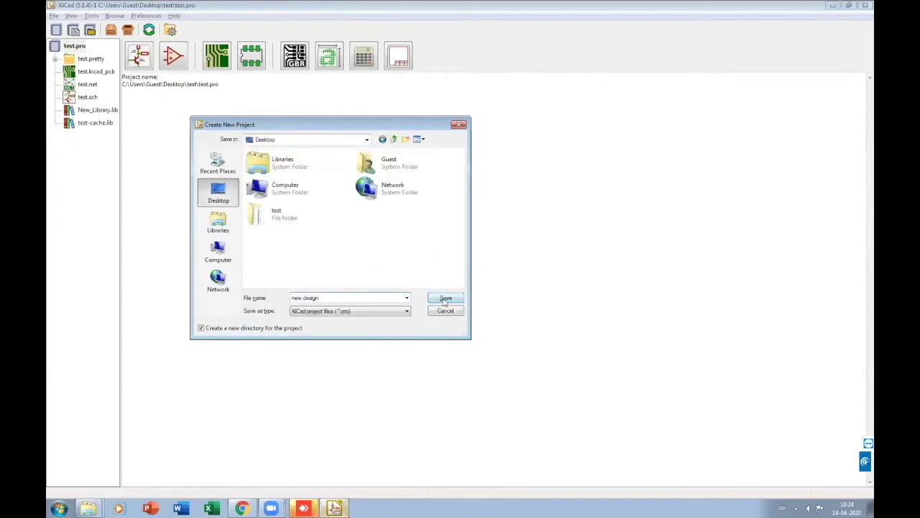
{"action": "left_click", "coordinate": [445, 303]}
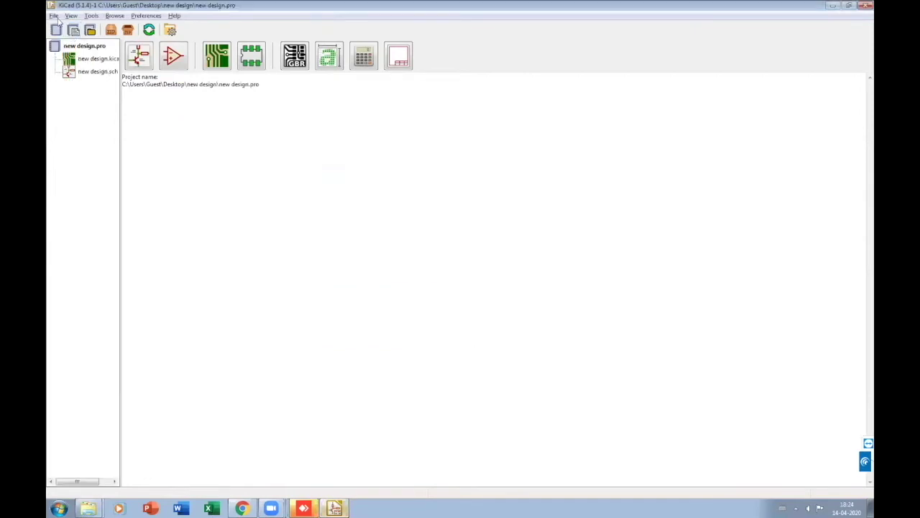
- Open new design.sch in Eeschema and place a 4017 Johnson counter symbol (U?) on the sheet
{"action": "left_click", "coordinate": [82, 74]}
{"action": "double_click", "coordinate": [85, 74]}
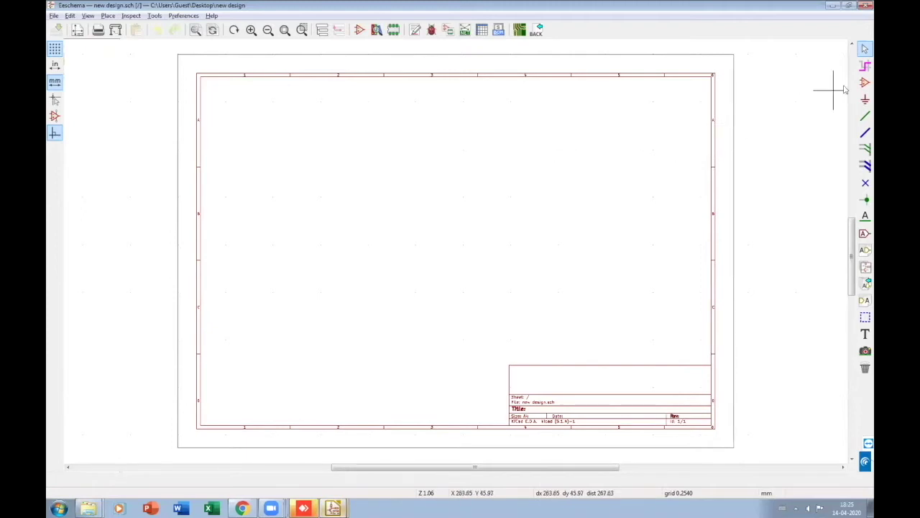
{"action": "left_click", "coordinate": [865, 84]}
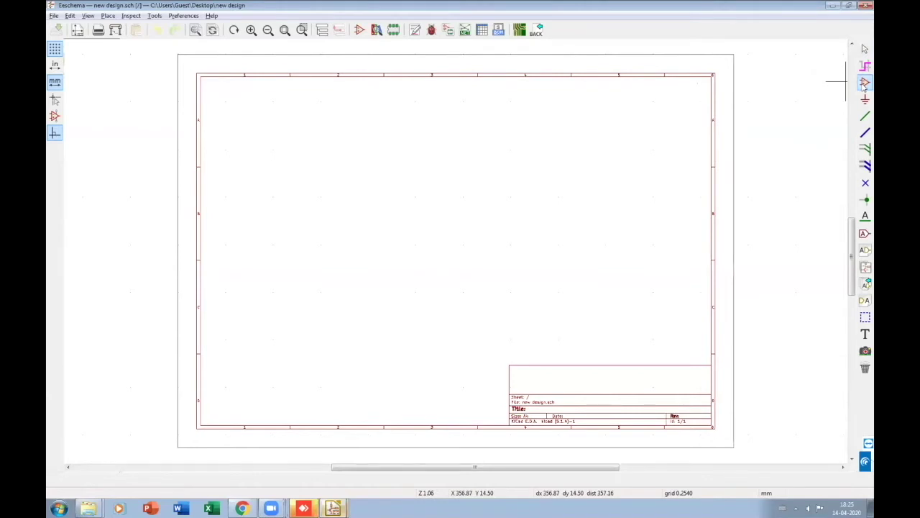
{"action": "left_click", "coordinate": [436, 207]}
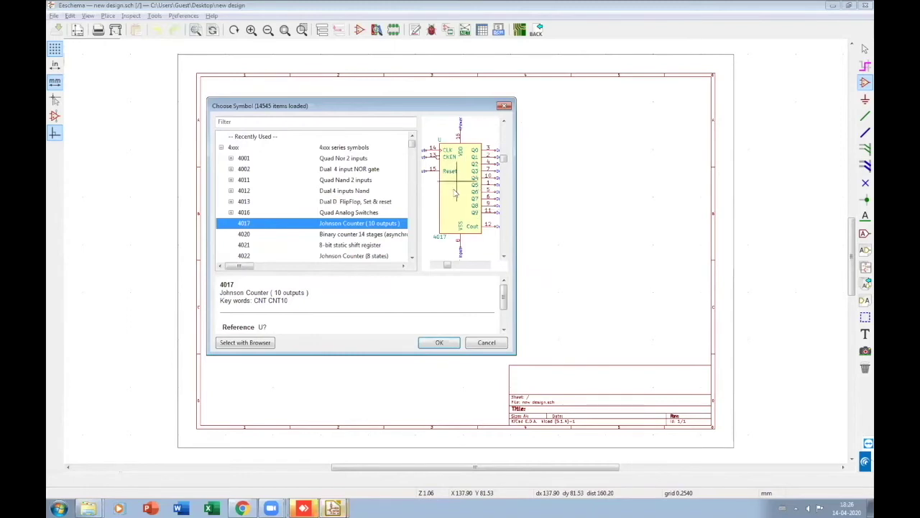
{"action": "left_click", "coordinate": [440, 344]}
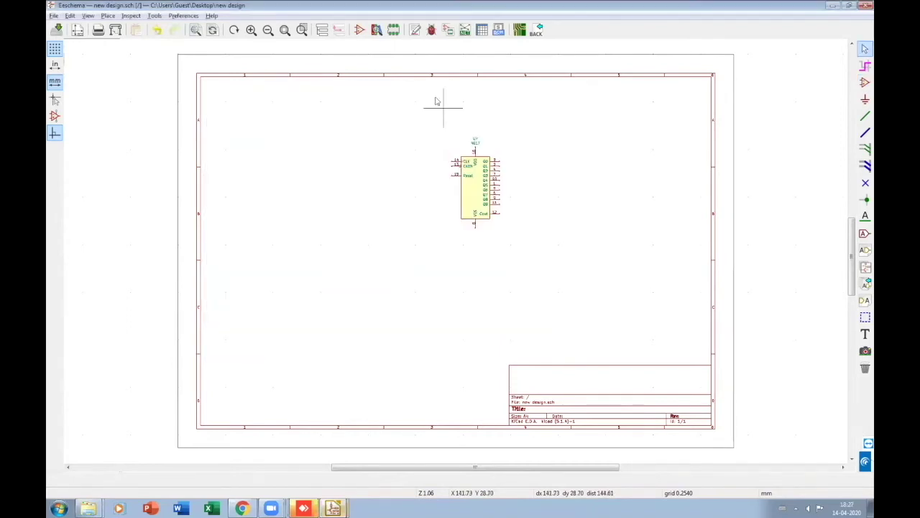
- In the Symbol Editor, create library New_Library_0 and add it to the Global library table
{"action": "left_click", "coordinate": [358, 32]}
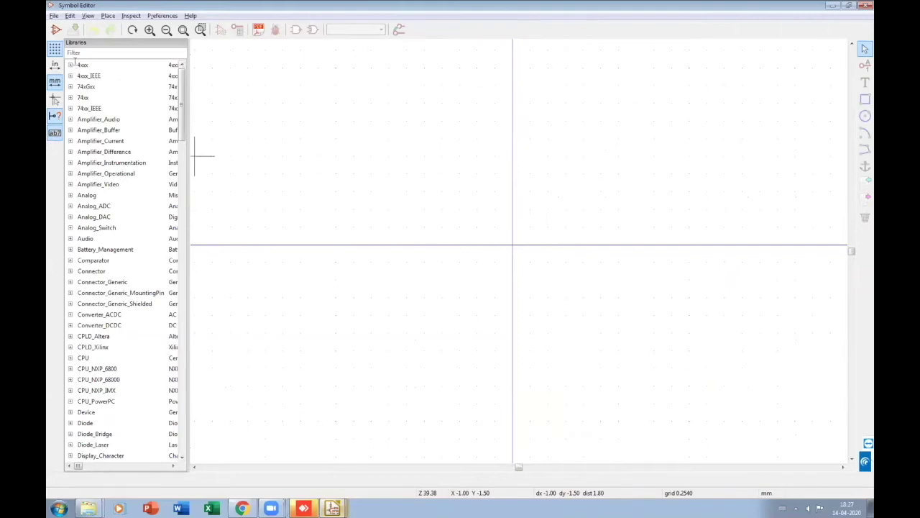
{"action": "left_click", "coordinate": [54, 17]}
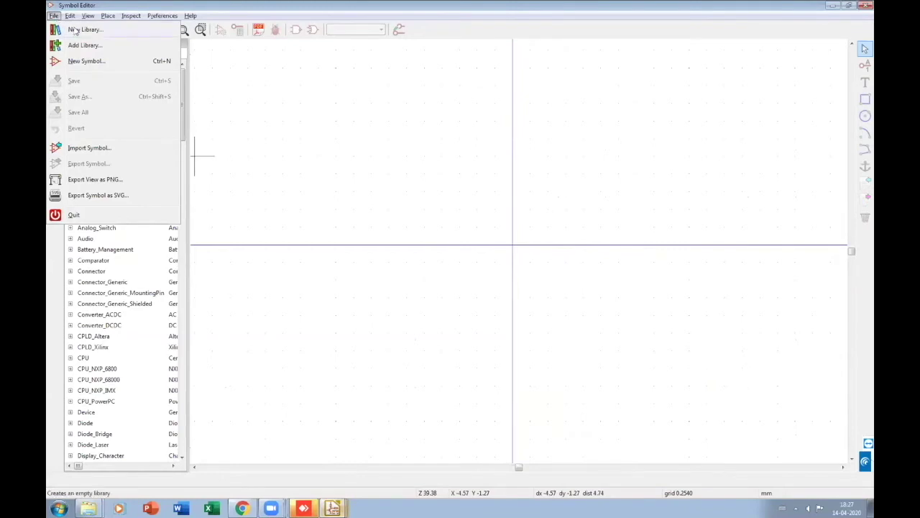
{"action": "left_click", "coordinate": [74, 30]}
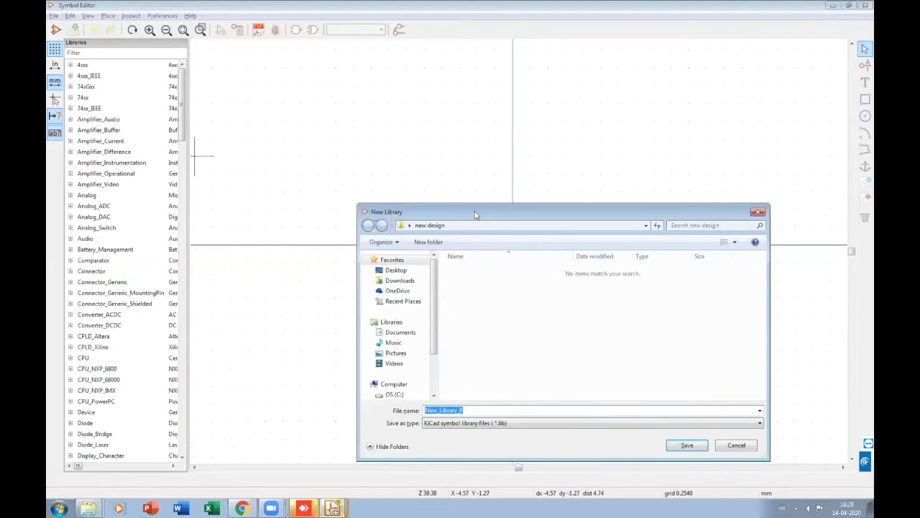
{"action": "key", "text": "Return"}
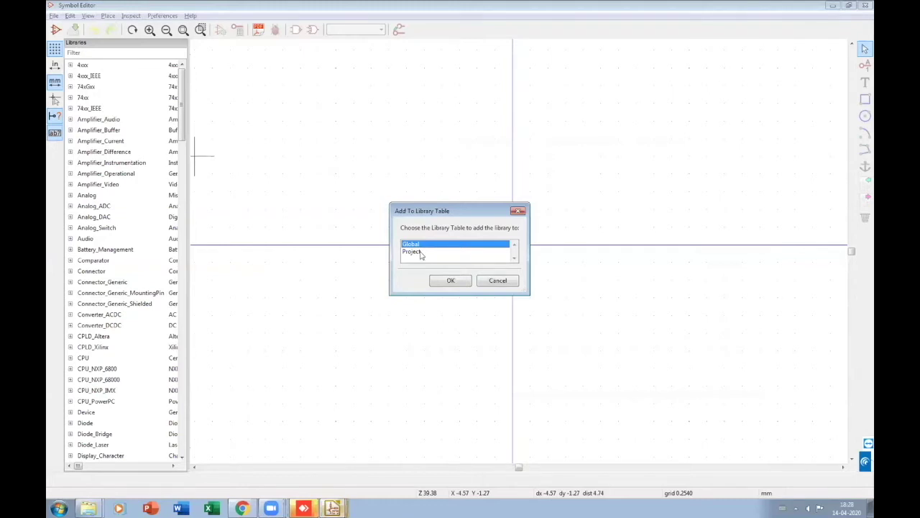
{"action": "left_click", "coordinate": [421, 253]}
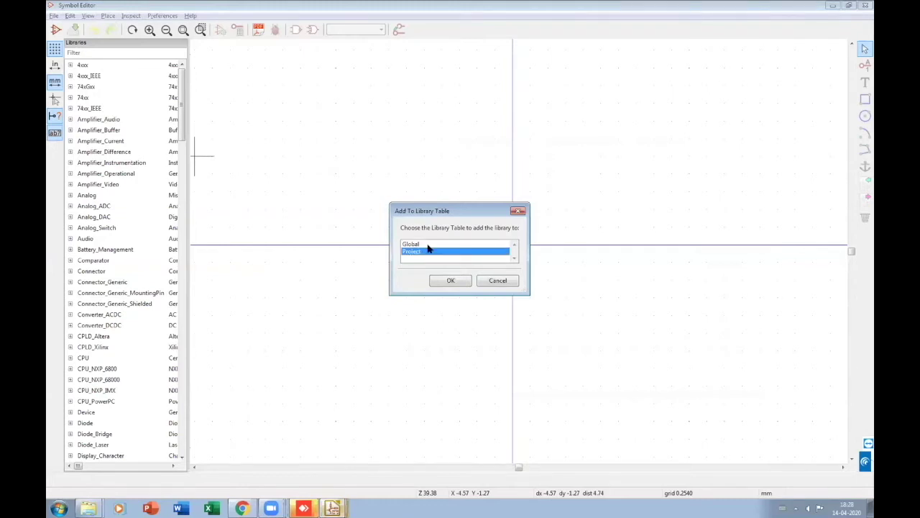
{"action": "left_click", "coordinate": [428, 245]}
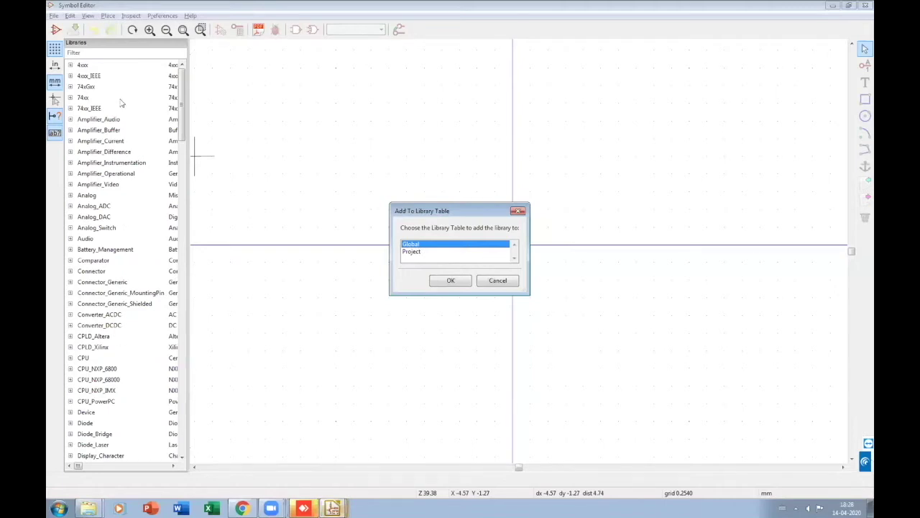
{"action": "left_click", "coordinate": [446, 280]}
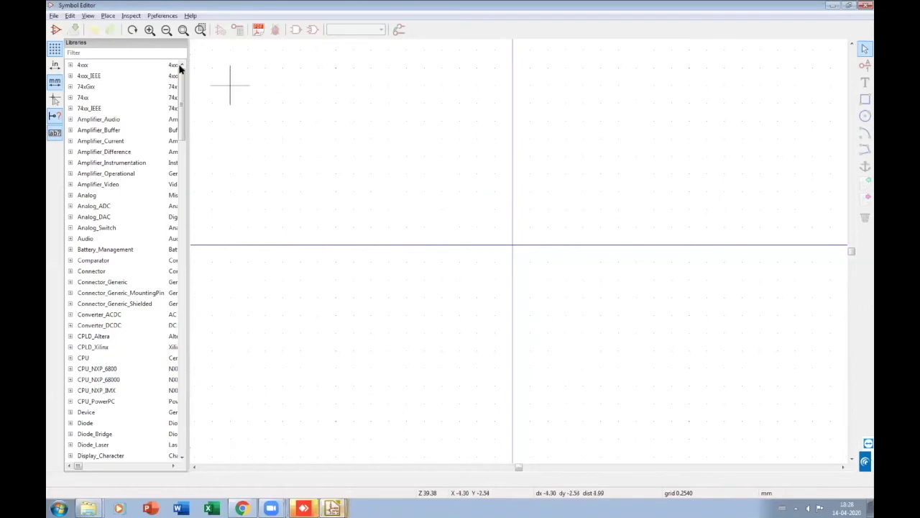
- Create a new symbol IC in New_Library_0 and pick between its overlapping IC and U texts
{"action": "left_click", "coordinate": [54, 16]}
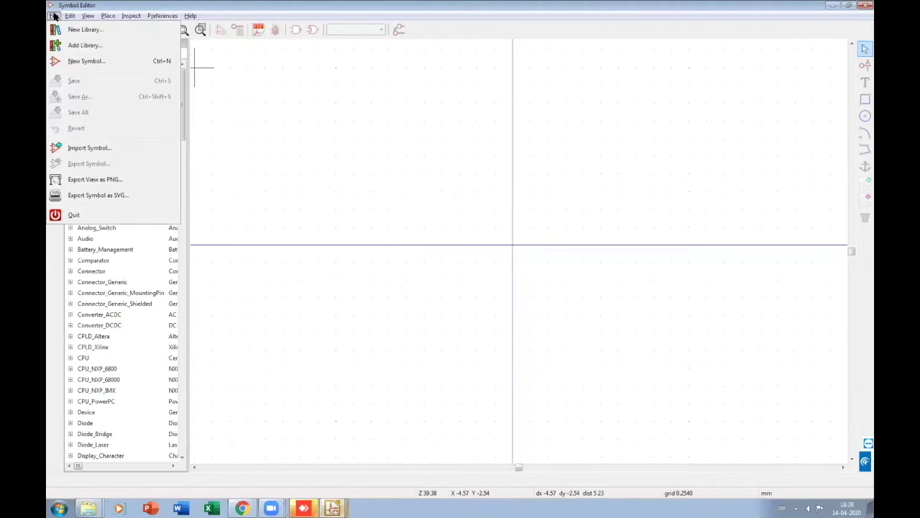
{"action": "left_click", "coordinate": [86, 60]}
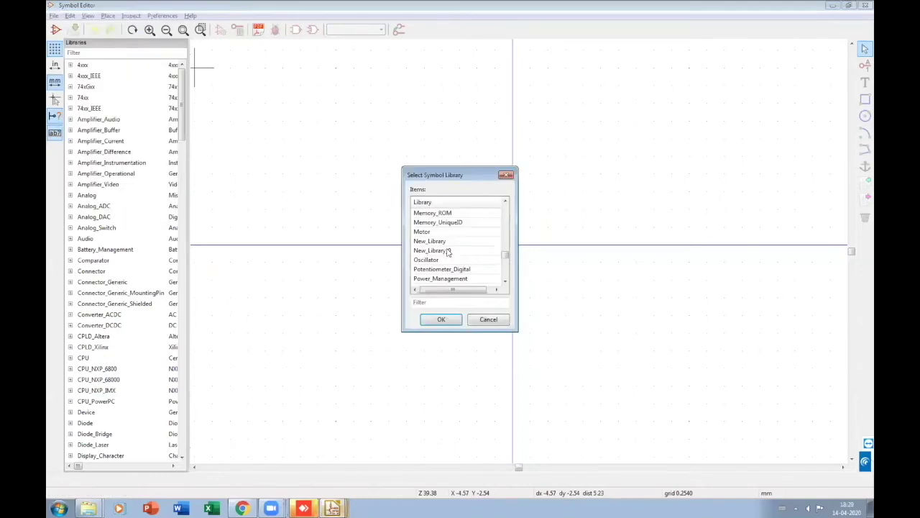
{"action": "left_click", "coordinate": [448, 250]}
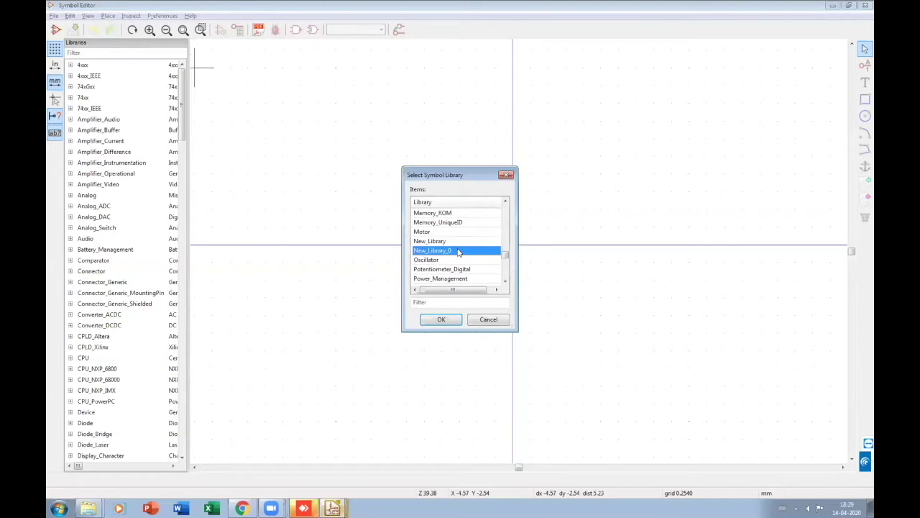
{"action": "double_click", "coordinate": [458, 251]}
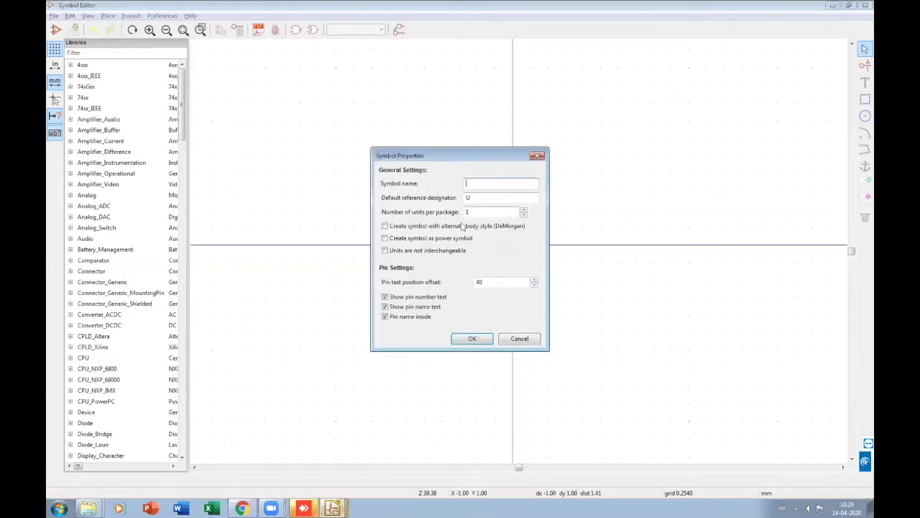
{"action": "left_click", "coordinate": [476, 183]}
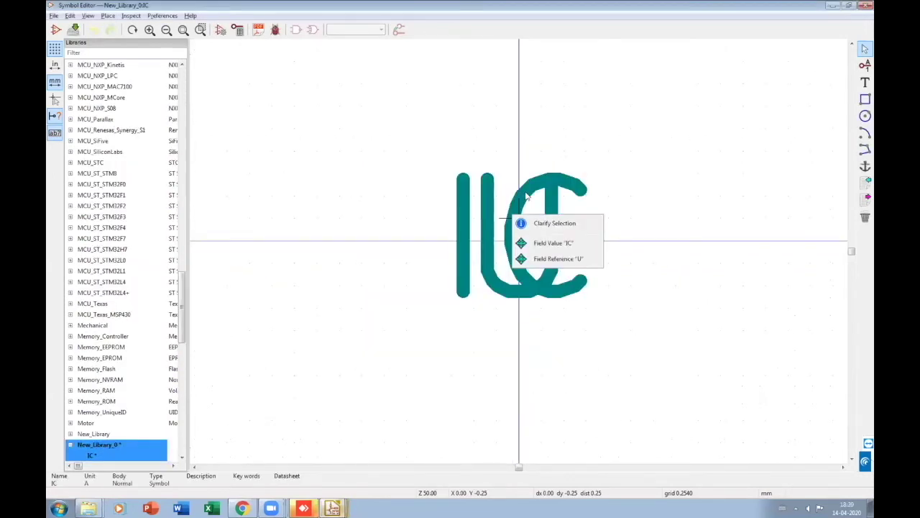
{"action": "left_click", "coordinate": [526, 195]}
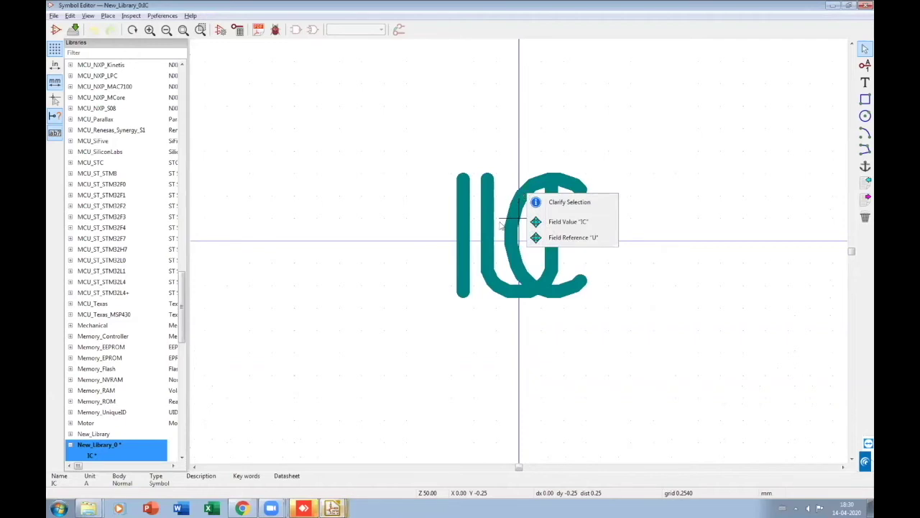
- Move the U reference down and the IC value up so they no longer overlap
{"action": "left_click", "coordinate": [573, 238]}
{"action": "left_click", "coordinate": [515, 222]}
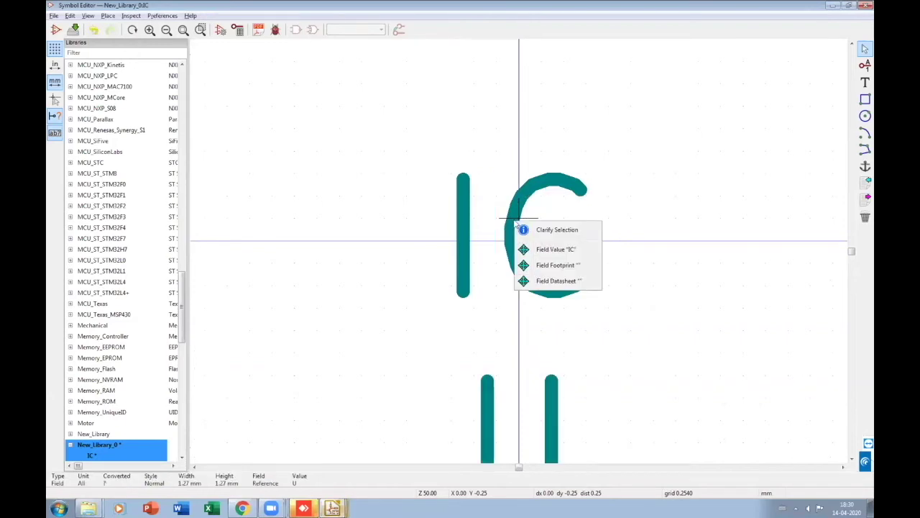
{"action": "left_click", "coordinate": [542, 250]}
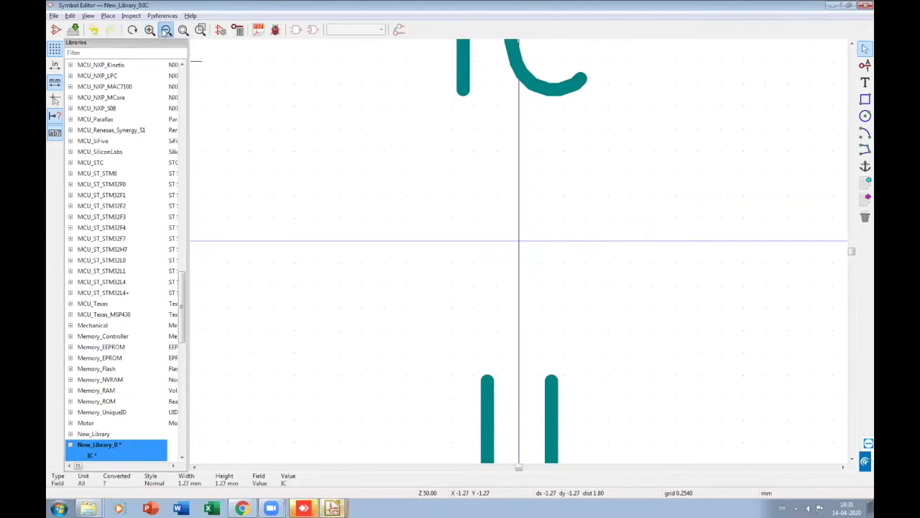
{"action": "left_click", "coordinate": [165, 32]}
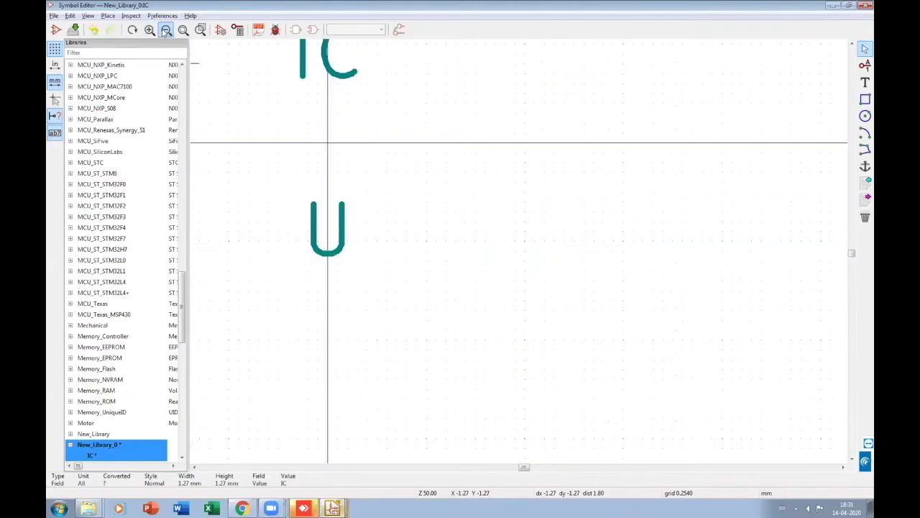
- Set the Symbol Editor grid to 1.2700 mm
{"action": "right_click", "coordinate": [458, 149]}
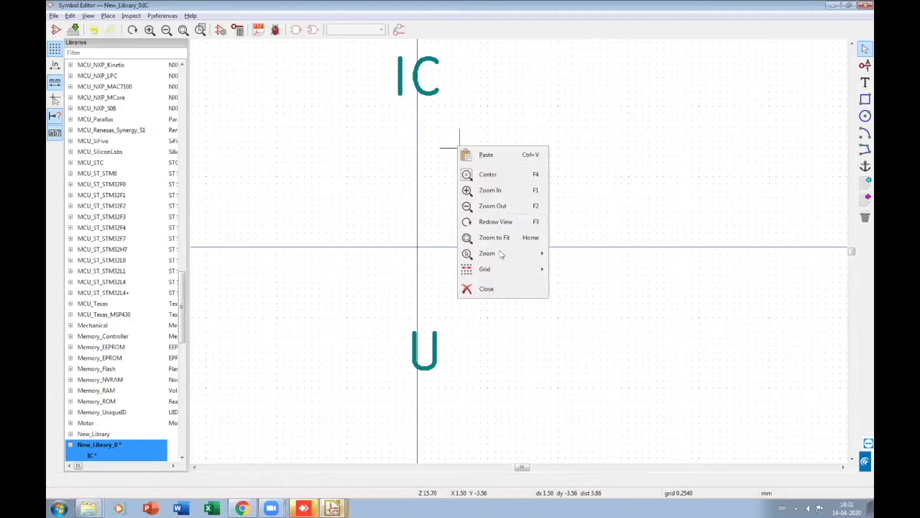
{"action": "mouse_move", "coordinate": [507, 271]}
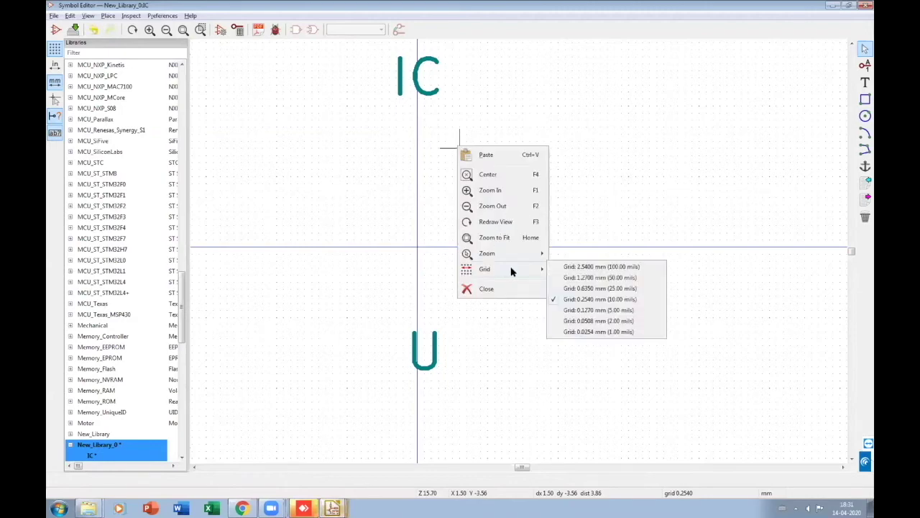
{"action": "left_click", "coordinate": [557, 278]}
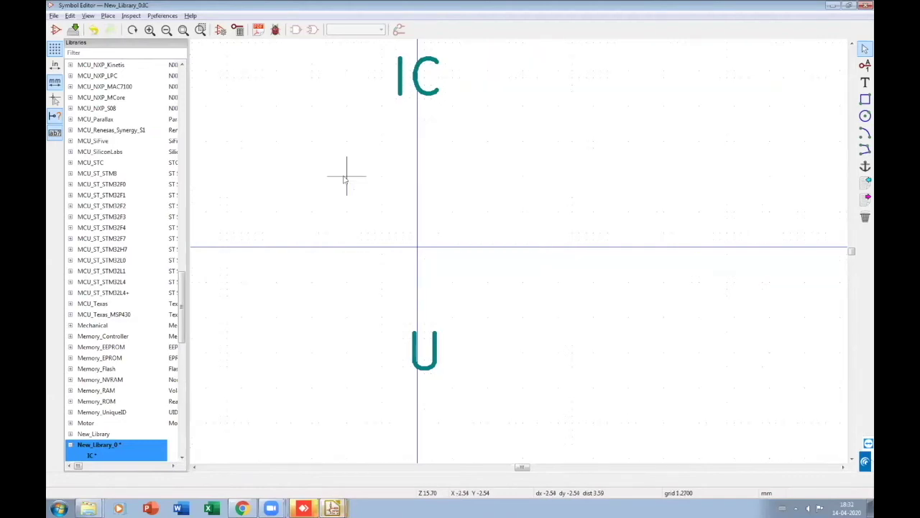
- Draw the rectangular IC body and fill it with the body background colour
{"action": "left_click", "coordinate": [865, 100]}
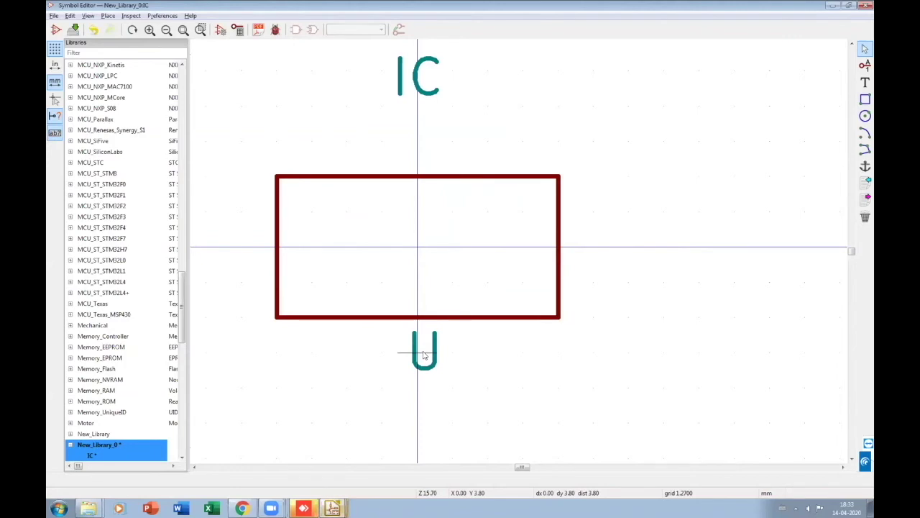
{"action": "left_click_drag", "start_coordinate": [424, 355], "coordinate": [423, 425]}
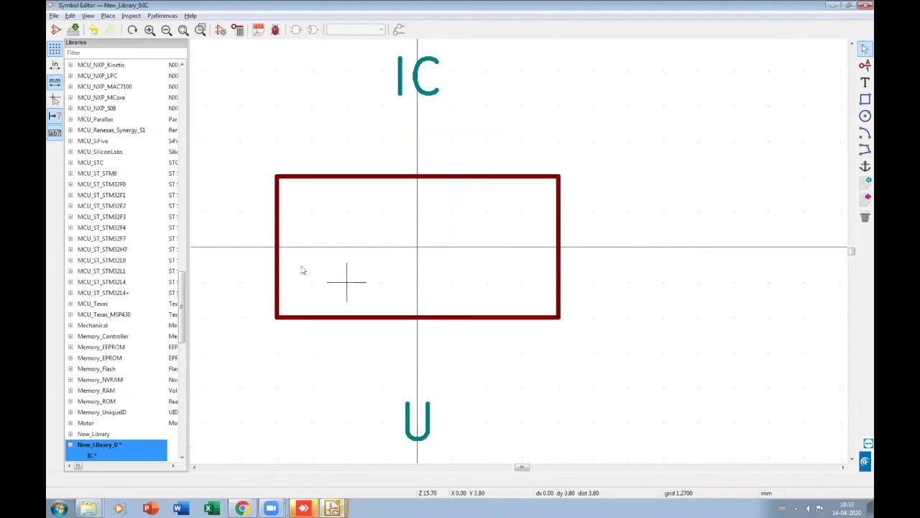
{"action": "right_click", "coordinate": [278, 231]}
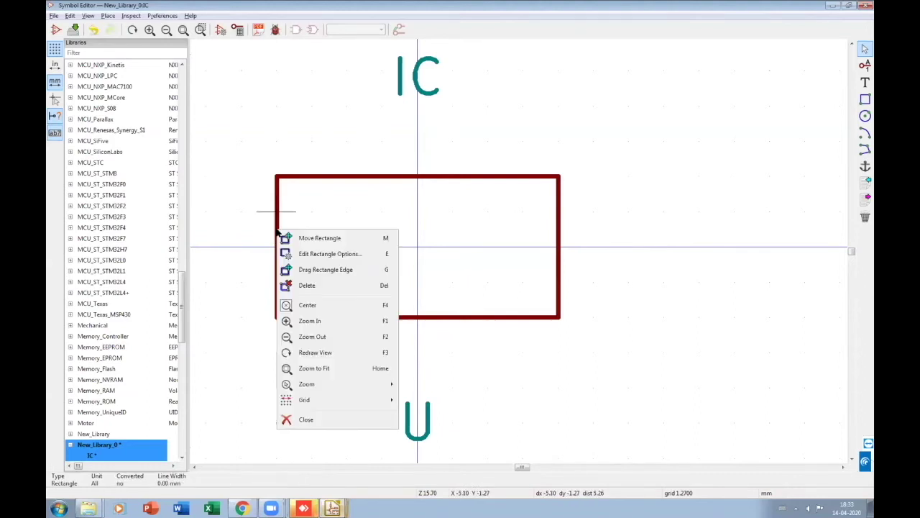
{"action": "left_click", "coordinate": [330, 254]}
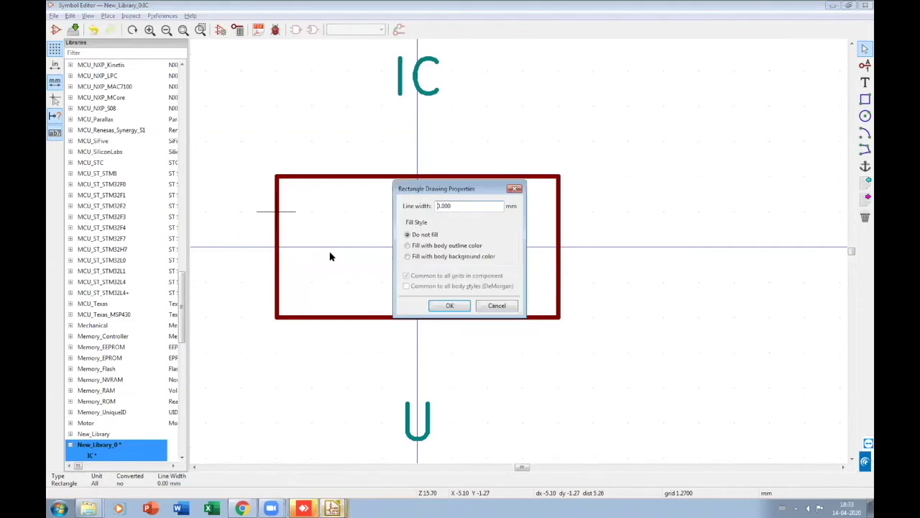
{"action": "left_click", "coordinate": [408, 256]}
{"action": "key", "text": "Return"}
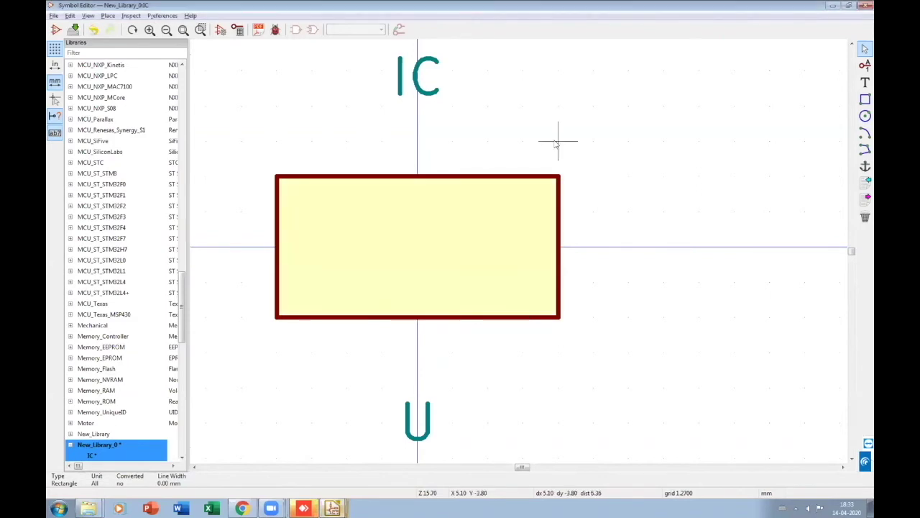
- Reapply the background fill to the rectangle and bring U back just under IC
{"action": "key", "text": "ctrl+z"}
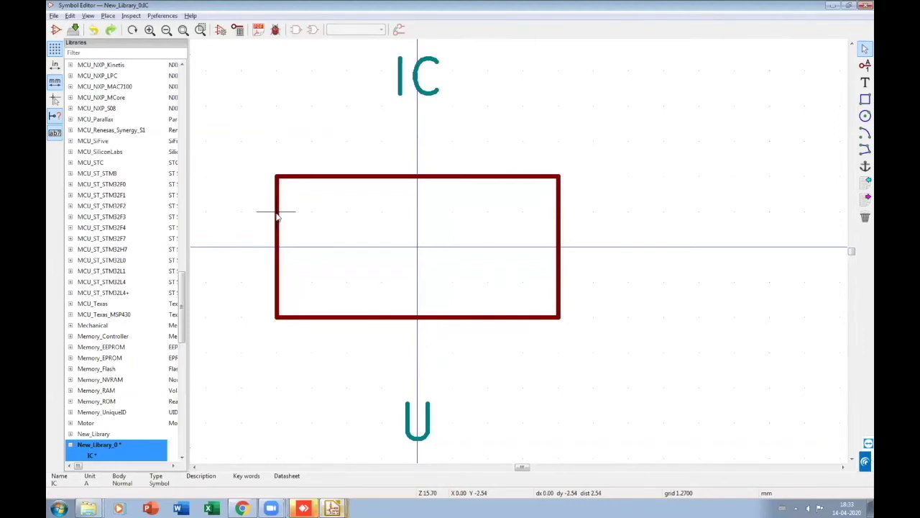
{"action": "double_click", "coordinate": [277, 216]}
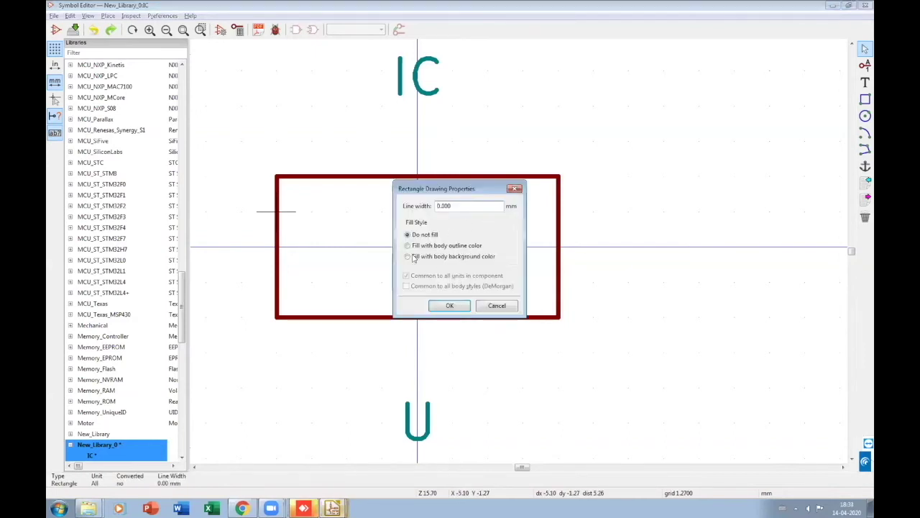
{"action": "left_click", "coordinate": [413, 259]}
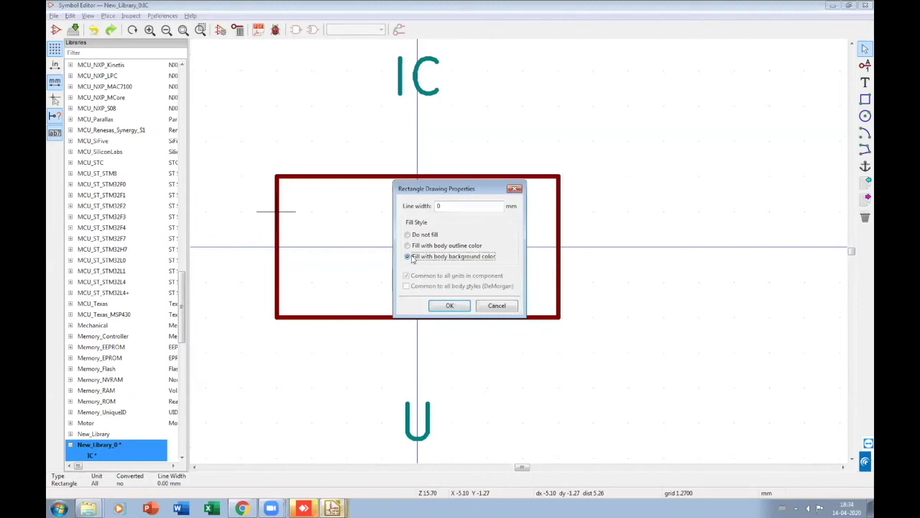
{"action": "left_click", "coordinate": [450, 306]}
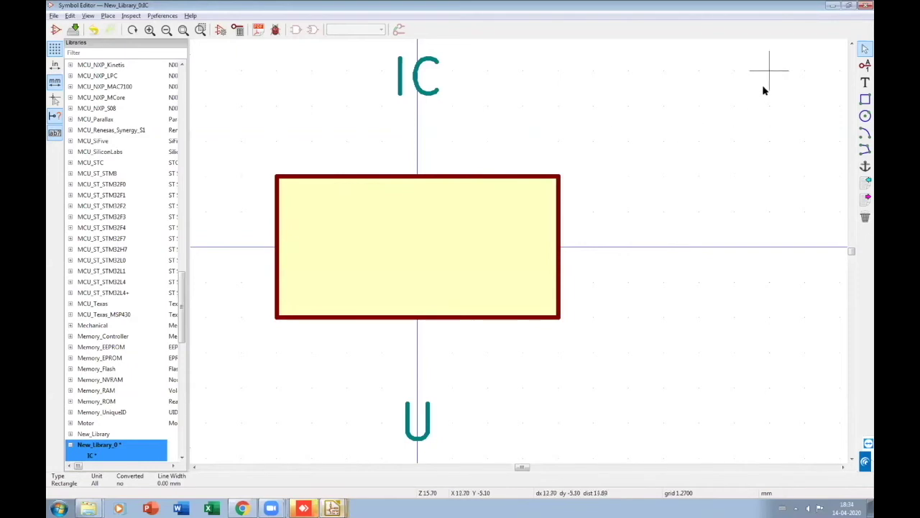
{"action": "key", "text": "ctrl+z"}
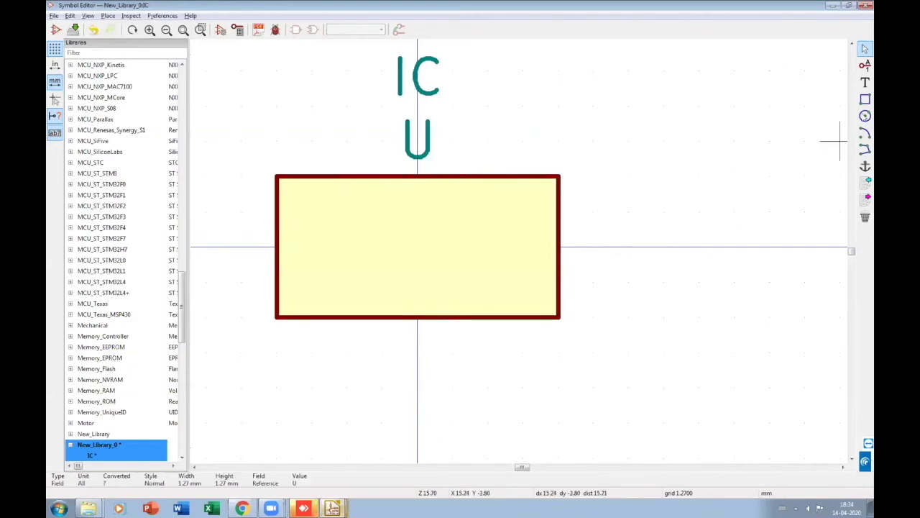
- Add pin 1 named IN below the IC body
{"action": "left_click", "coordinate": [865, 65]}
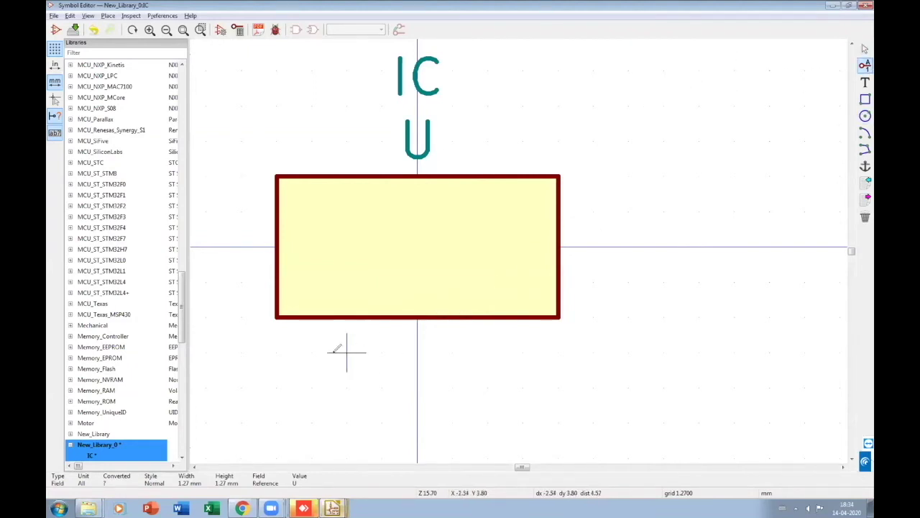
{"action": "left_click", "coordinate": [312, 352]}
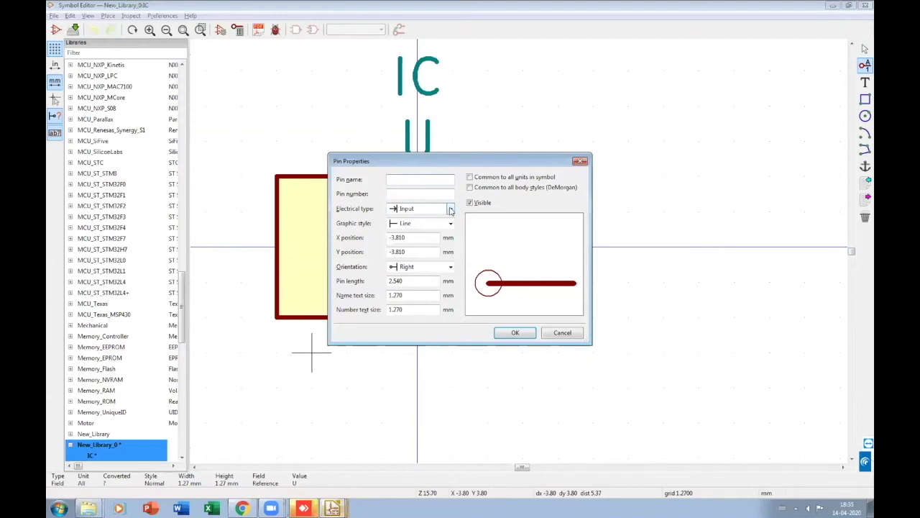
{"action": "type", "text": "IN"}
{"action": "left_click", "coordinate": [409, 193]}
{"action": "type", "text": "1"}
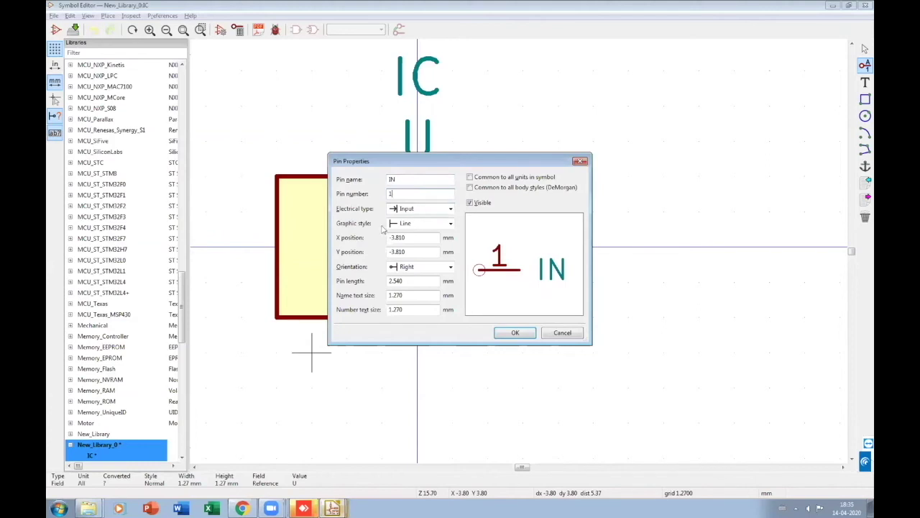
{"action": "key", "text": "Return"}
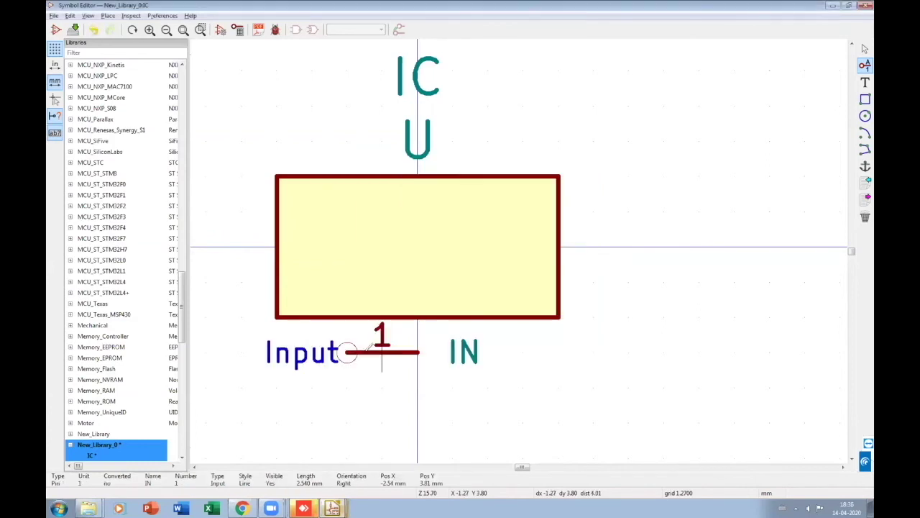
- Rotate the IN pin clockwise so it stands vertically on the body's bottom edge
{"action": "right_click", "coordinate": [366, 351]}
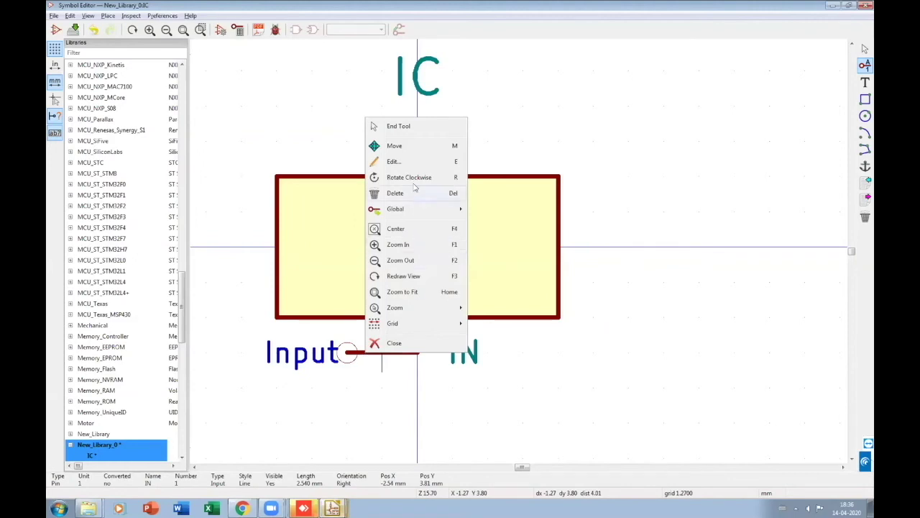
{"action": "left_click", "coordinate": [409, 177]}
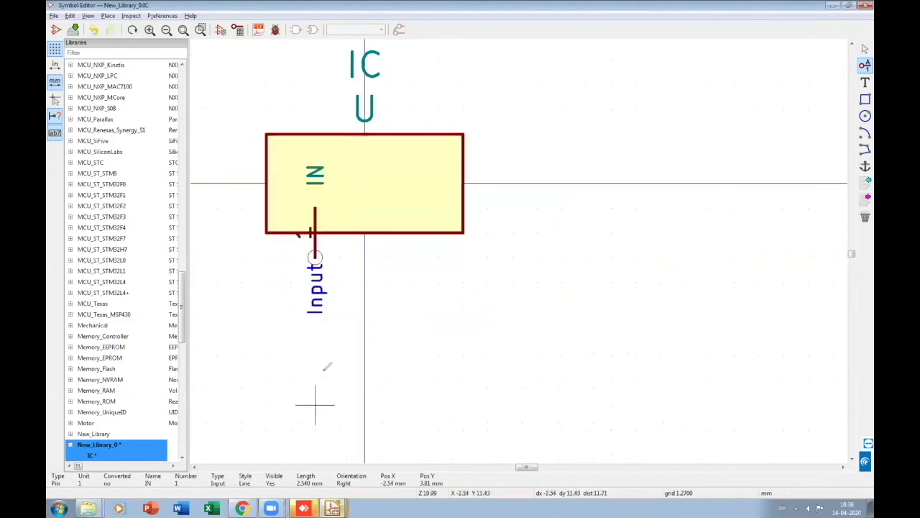
{"action": "right_click", "coordinate": [345, 337]}
{"action": "left_click", "coordinate": [354, 346]}
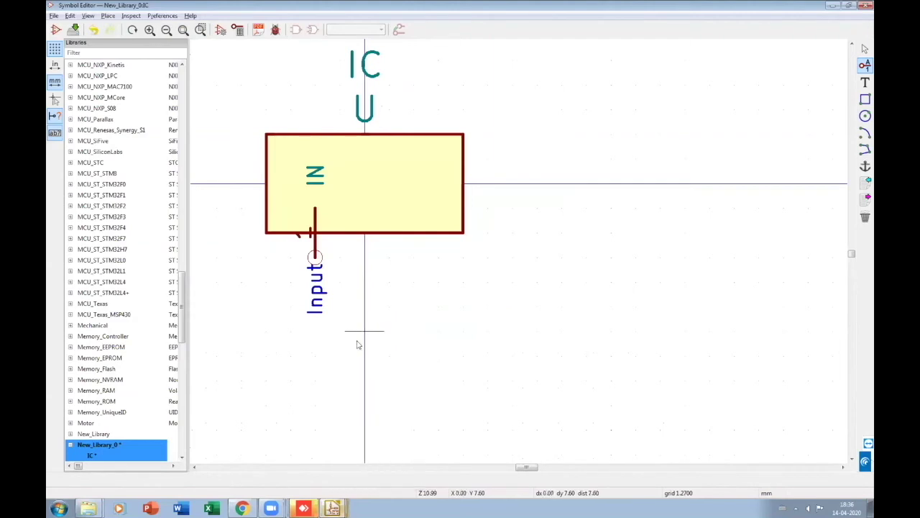
{"action": "key", "text": "Escape"}
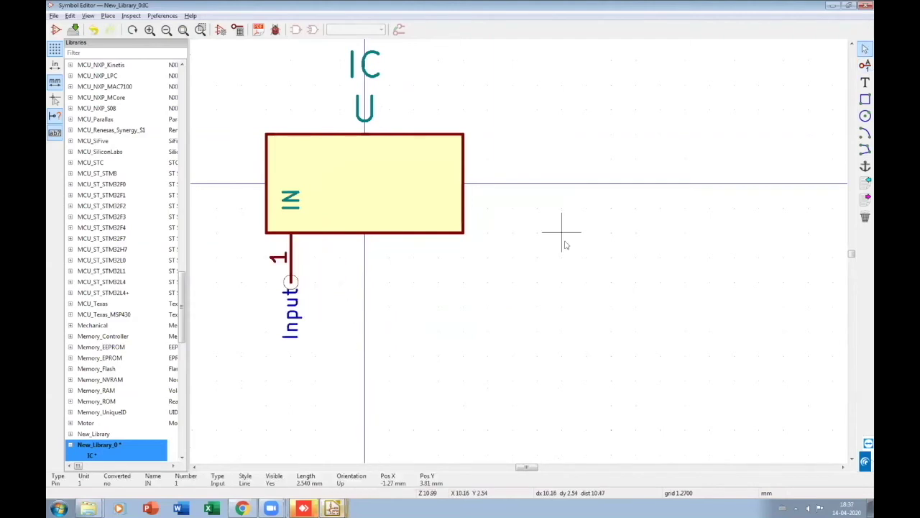
{"action": "left_click", "coordinate": [866, 65]}
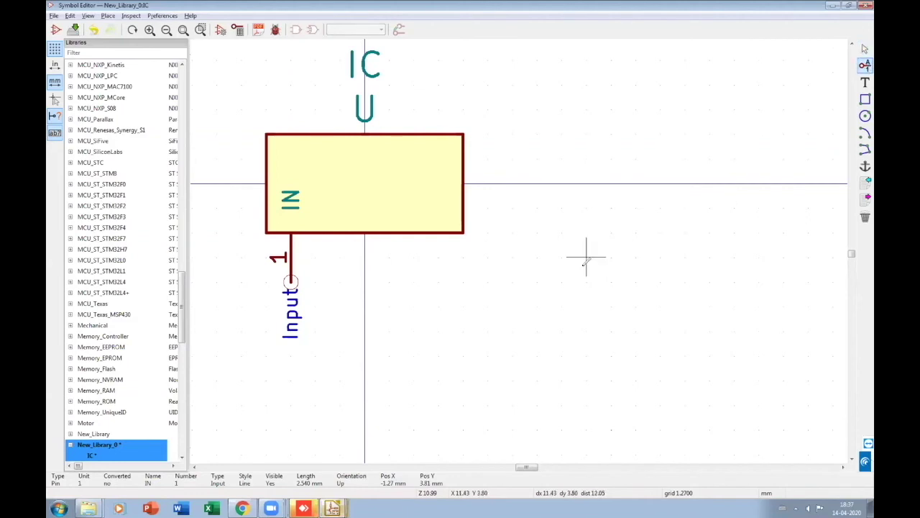
- Add a GND pin 2 along the bottom of the body beside IN
{"action": "left_click", "coordinate": [463, 282]}
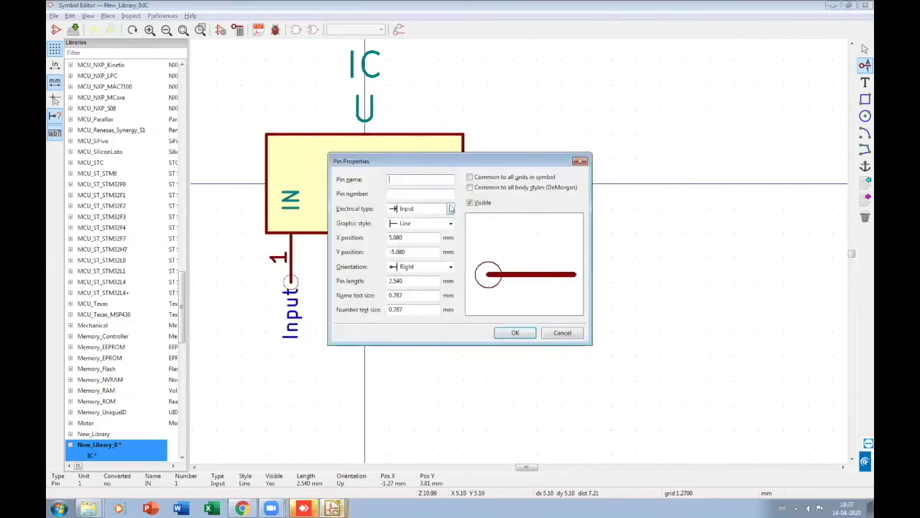
{"action": "type", "text": "2"}
{"action": "key", "text": "BackSpace"}
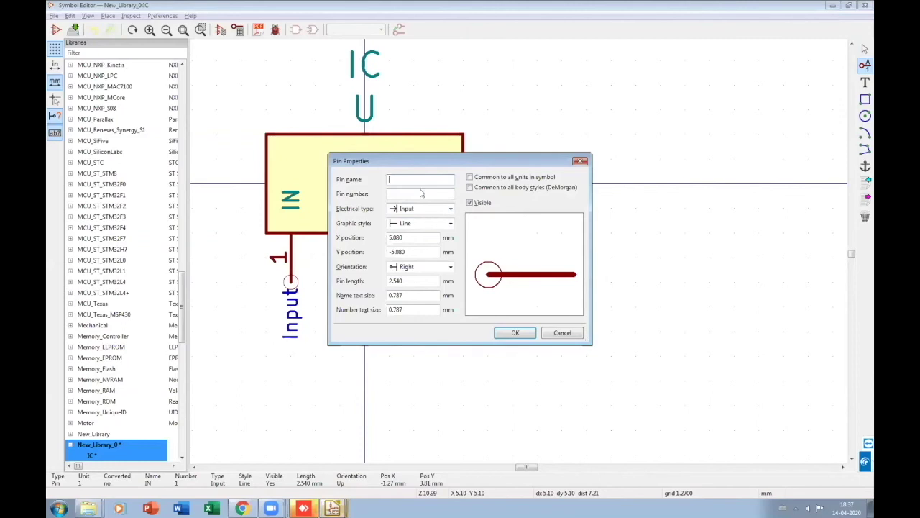
{"action": "type", "text": "GND"}
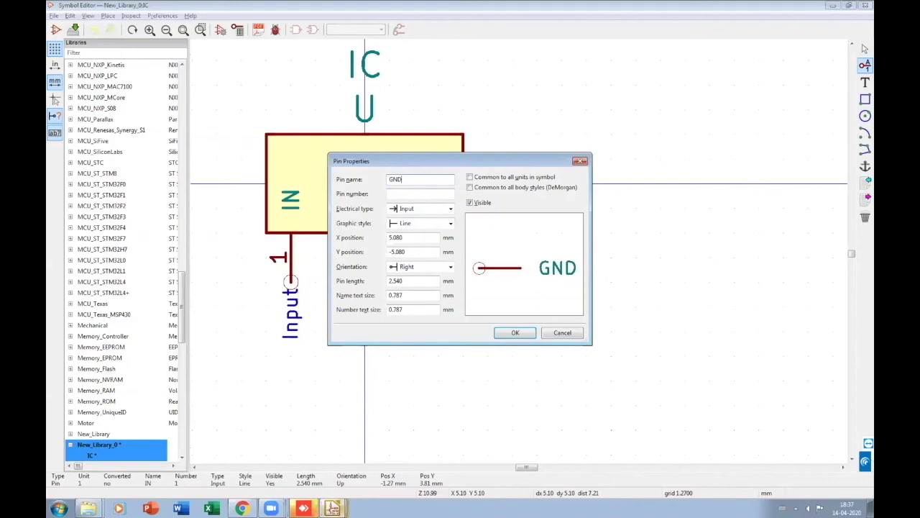
{"action": "left_click", "coordinate": [421, 192]}
{"action": "type", "text": "1"}
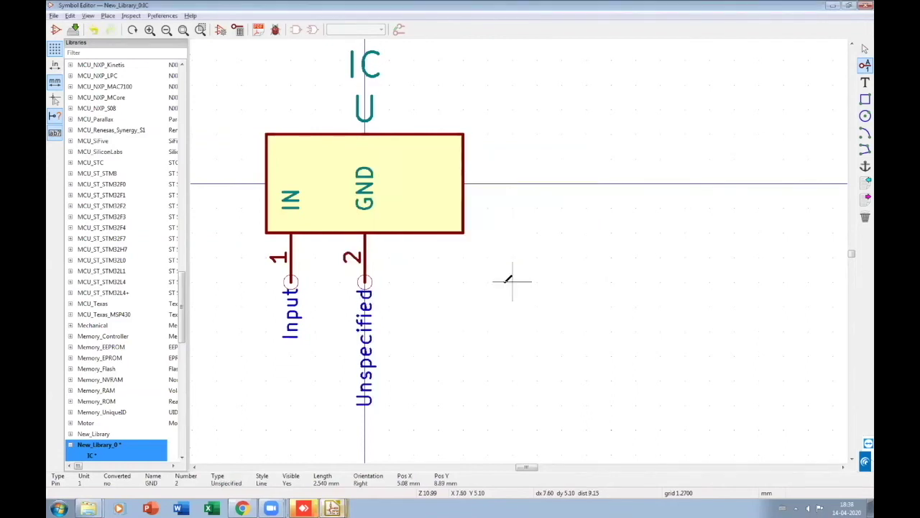
- Add an OUT pin 3 beside GND, then end the Pin tool
{"action": "left_click", "coordinate": [513, 277]}
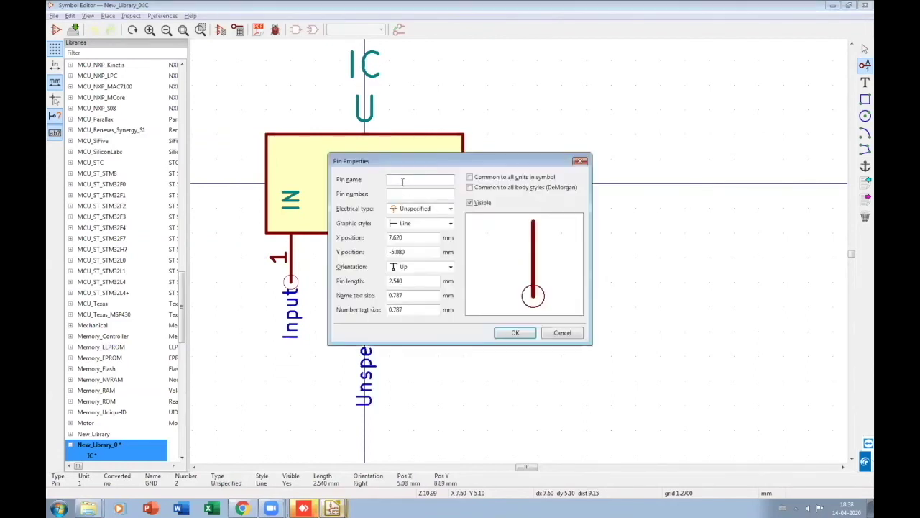
{"action": "type", "text": "OUT"}
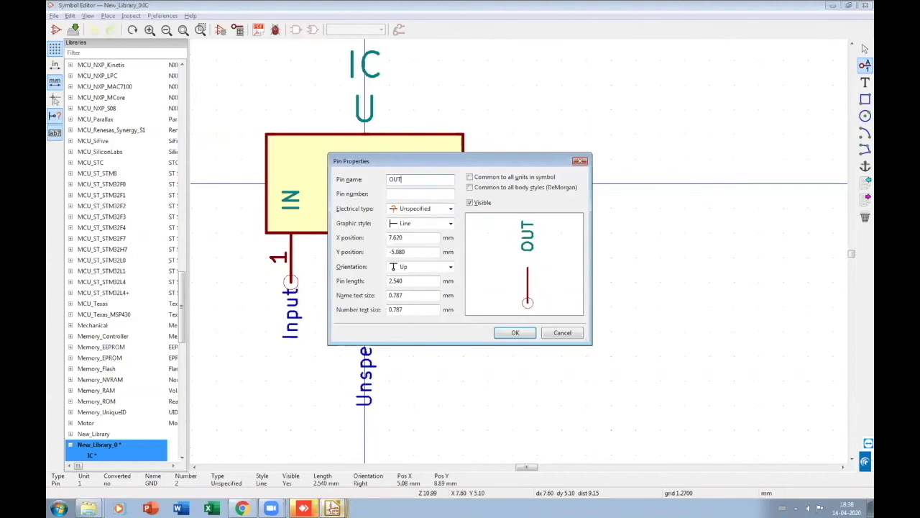
{"action": "left_click", "coordinate": [407, 194]}
{"action": "type", "text": "3"}
{"action": "key", "text": "Return"}
{"action": "right_click", "coordinate": [534, 176]}
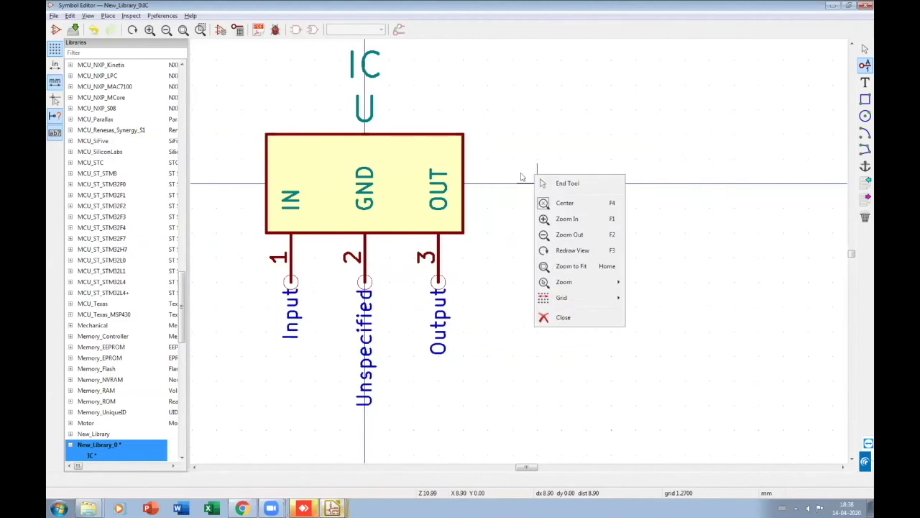
{"action": "left_click", "coordinate": [559, 183]}
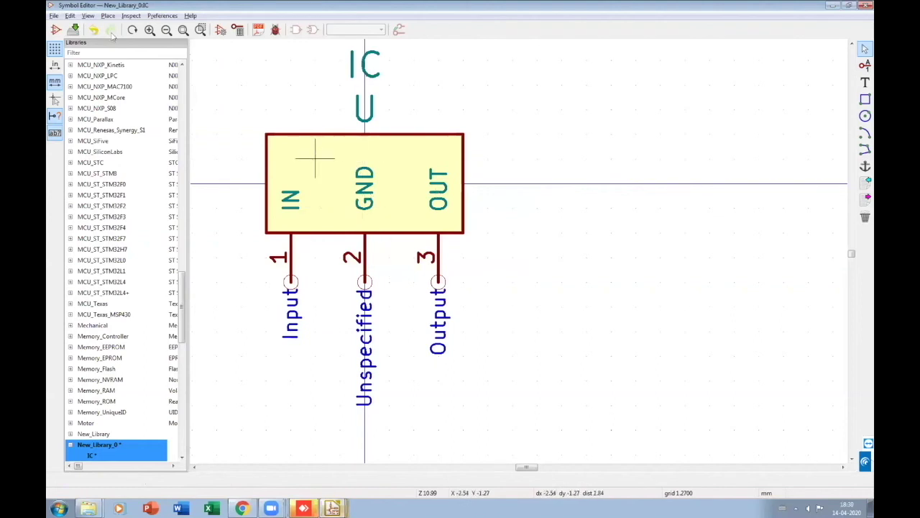
- Save all changes to New_Library_0, then Alt+Tab back to Eeschema's new design.sch
{"action": "left_click", "coordinate": [73, 31]}
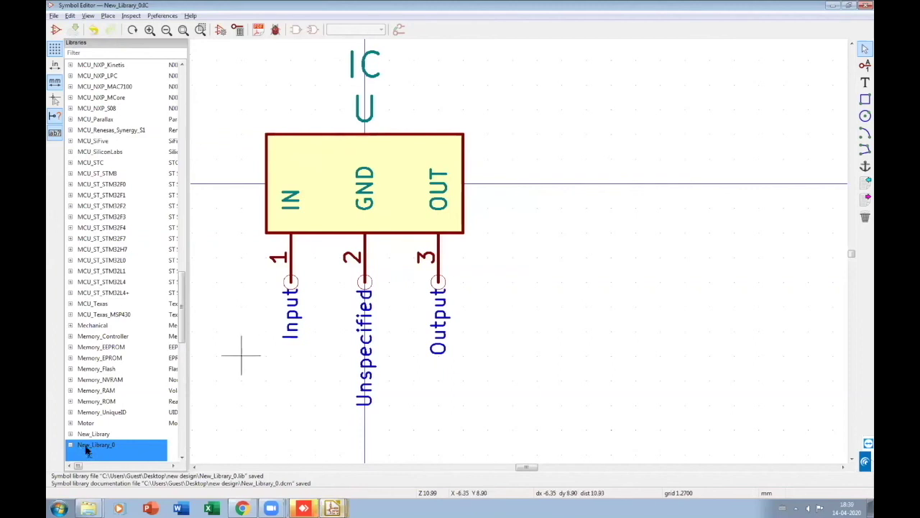
{"action": "key", "text": "alt+Tab"}
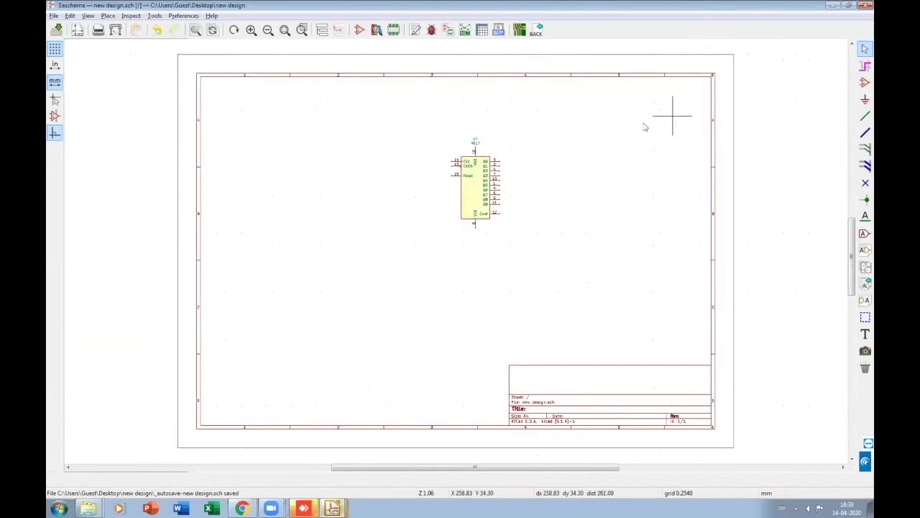
- Filter the symbol chooser for 'new' and select the IC symbol from New_Library_0
{"action": "left_click", "coordinate": [865, 83]}
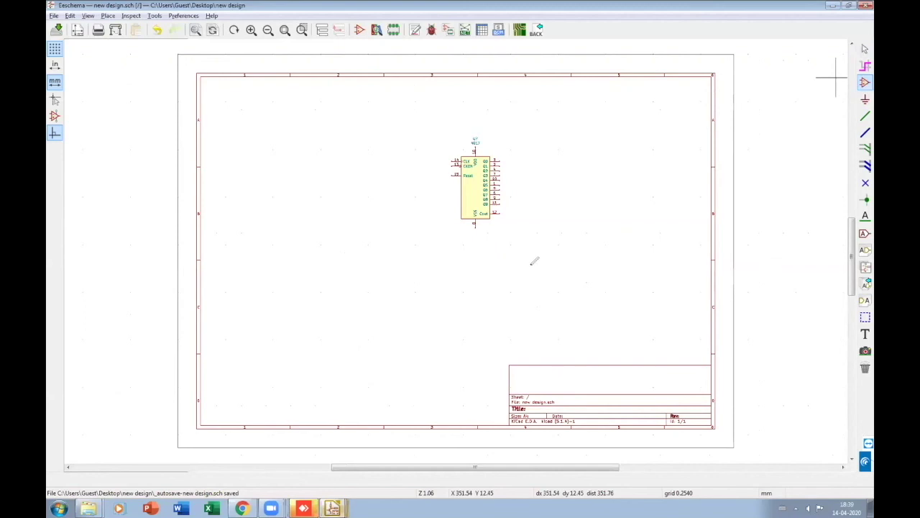
{"action": "left_click", "coordinate": [391, 261]}
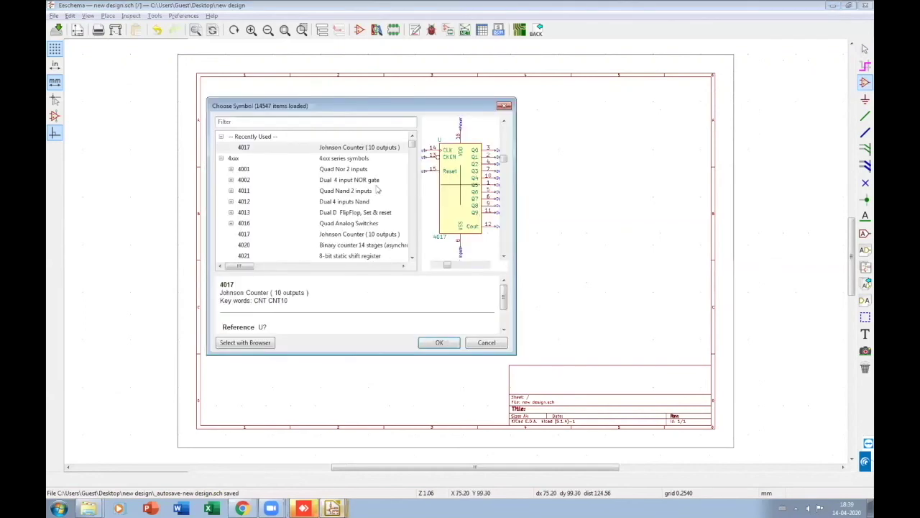
{"action": "left_click", "coordinate": [222, 158]}
{"action": "left_click", "coordinate": [334, 121]}
{"action": "type", "text": "new"}
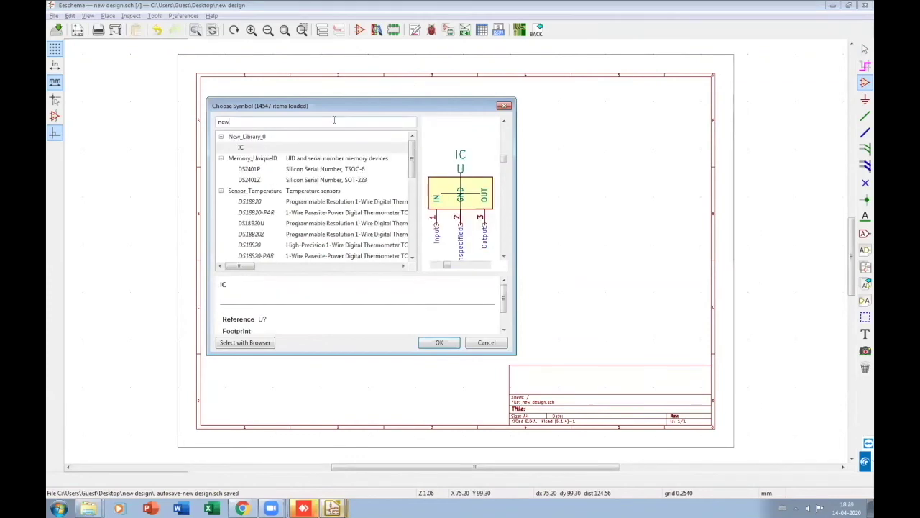
{"action": "left_click", "coordinate": [247, 149]}
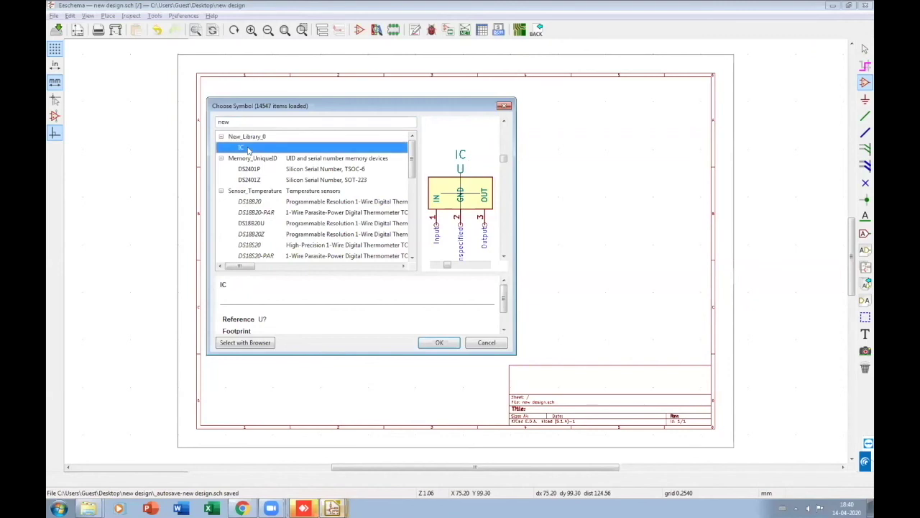
{"action": "key", "text": "Return"}
- Drop the IC symbol left of the 4017 counter and end the placement tool
{"action": "left_click", "coordinate": [374, 199]}
{"action": "right_click", "coordinate": [402, 237]}
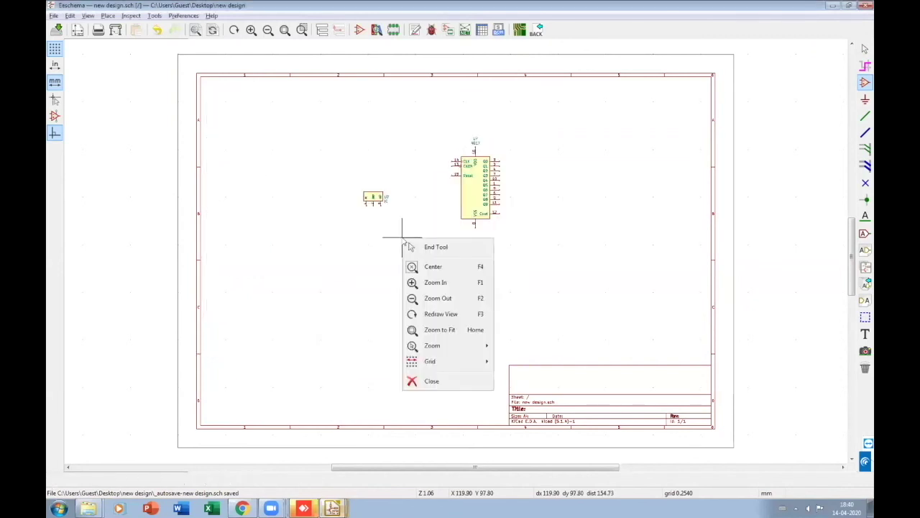
{"action": "left_click", "coordinate": [429, 248]}
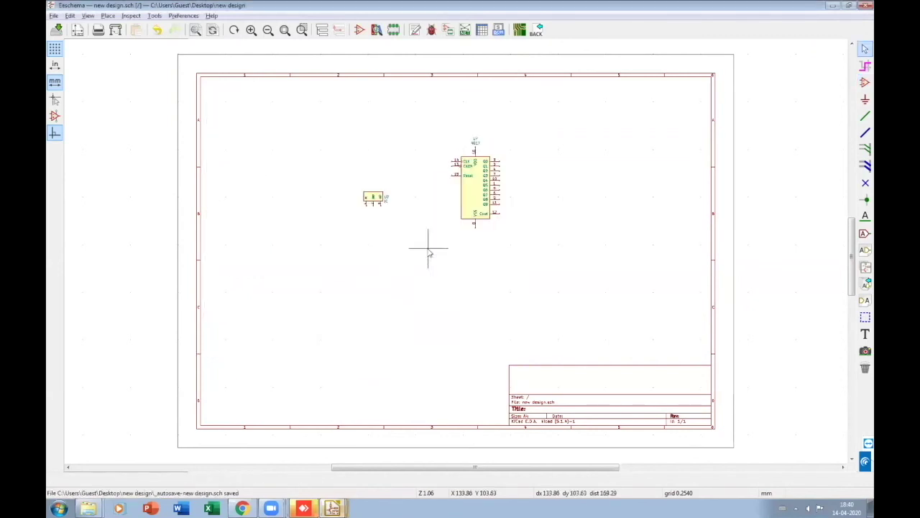